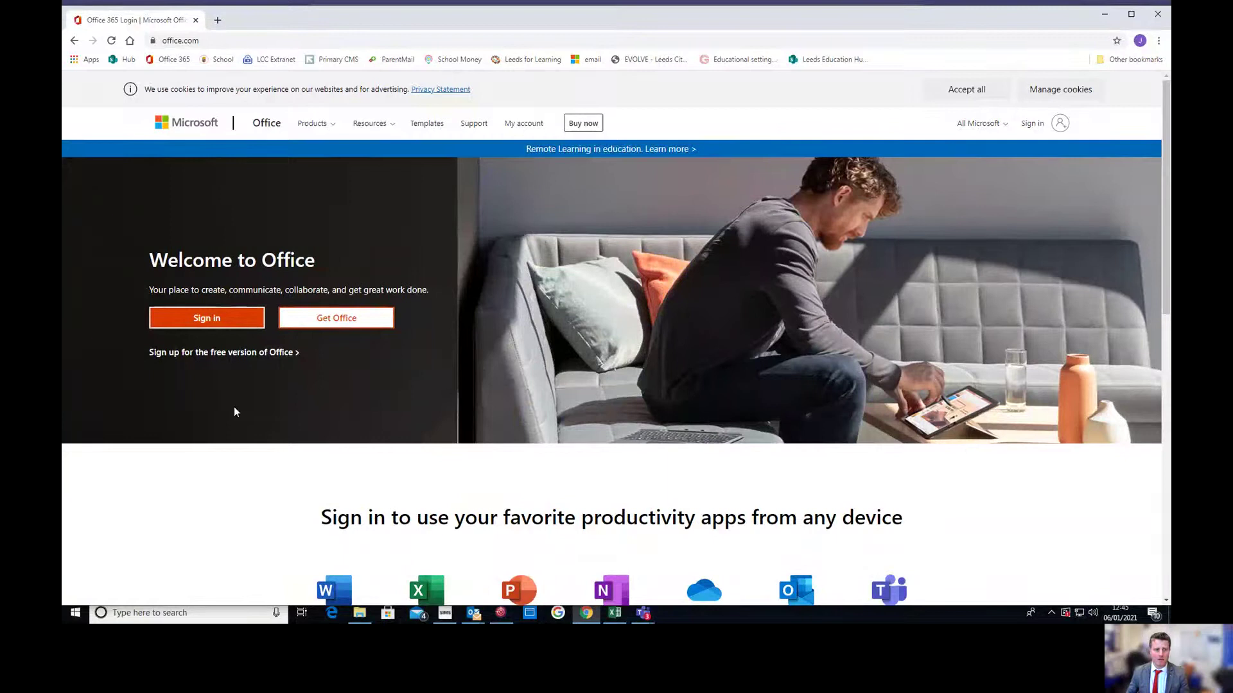
# Sign in to Office 365 with another school account's email and password.
pyautogui.click(209, 323)
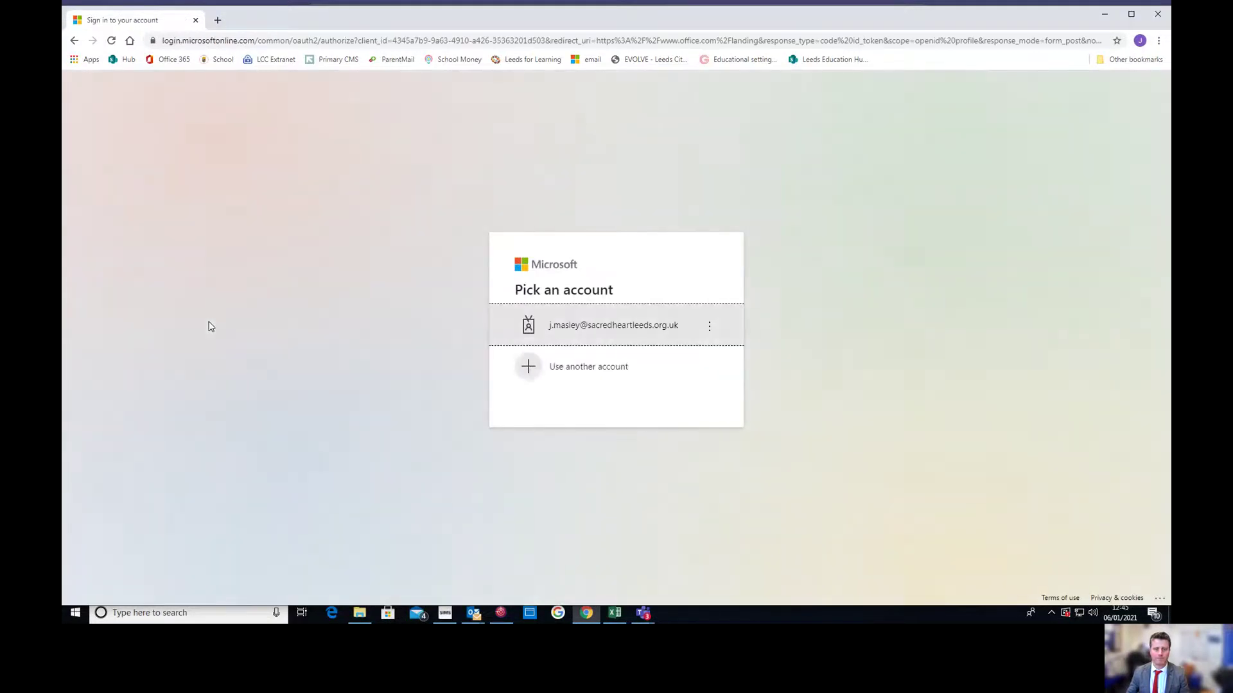
pyautogui.click(587, 366)
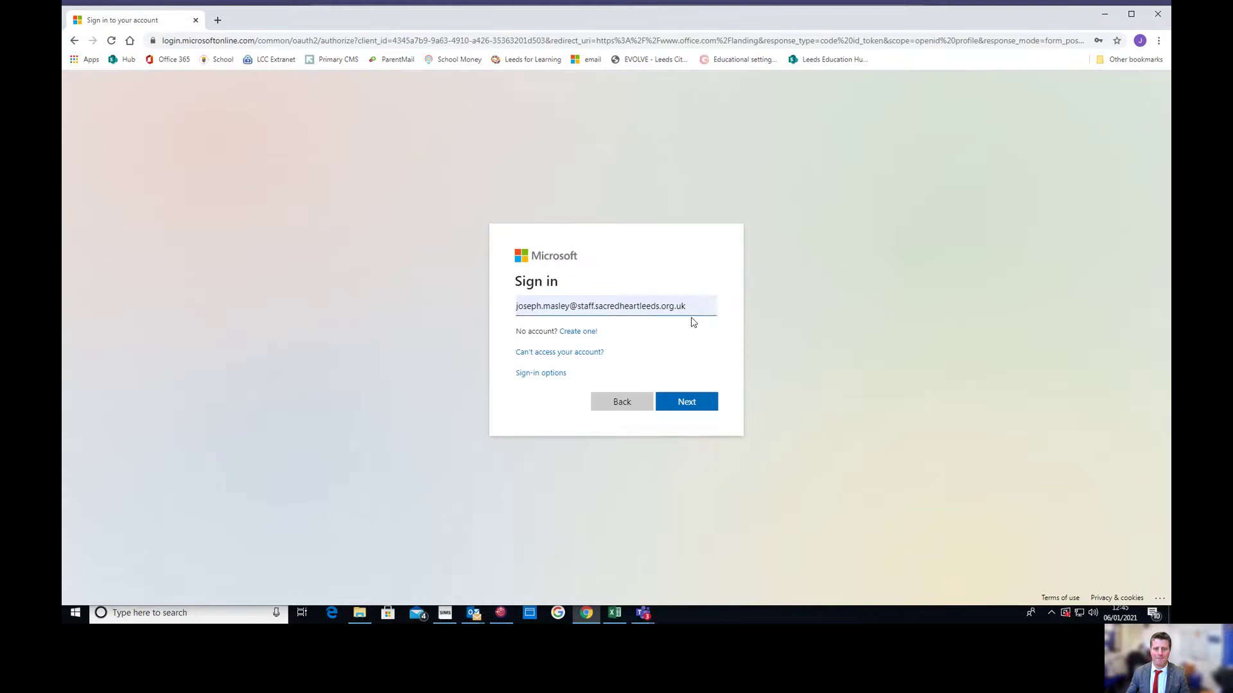
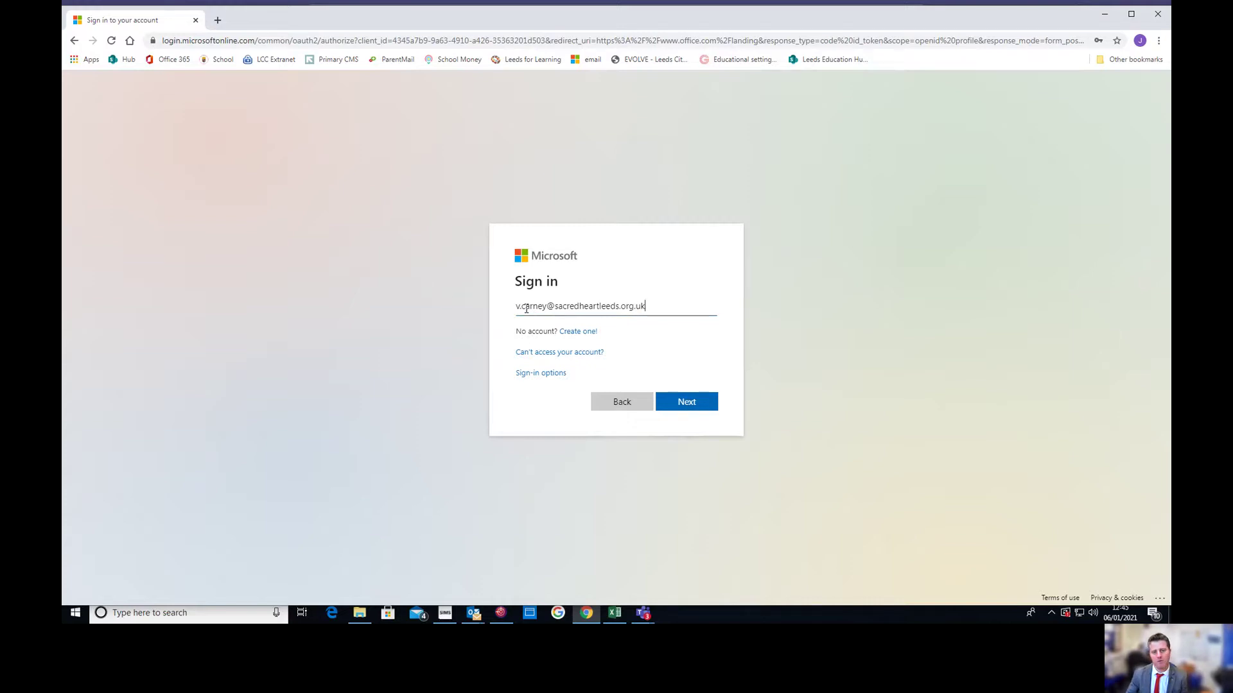
pyautogui.click(688, 405)
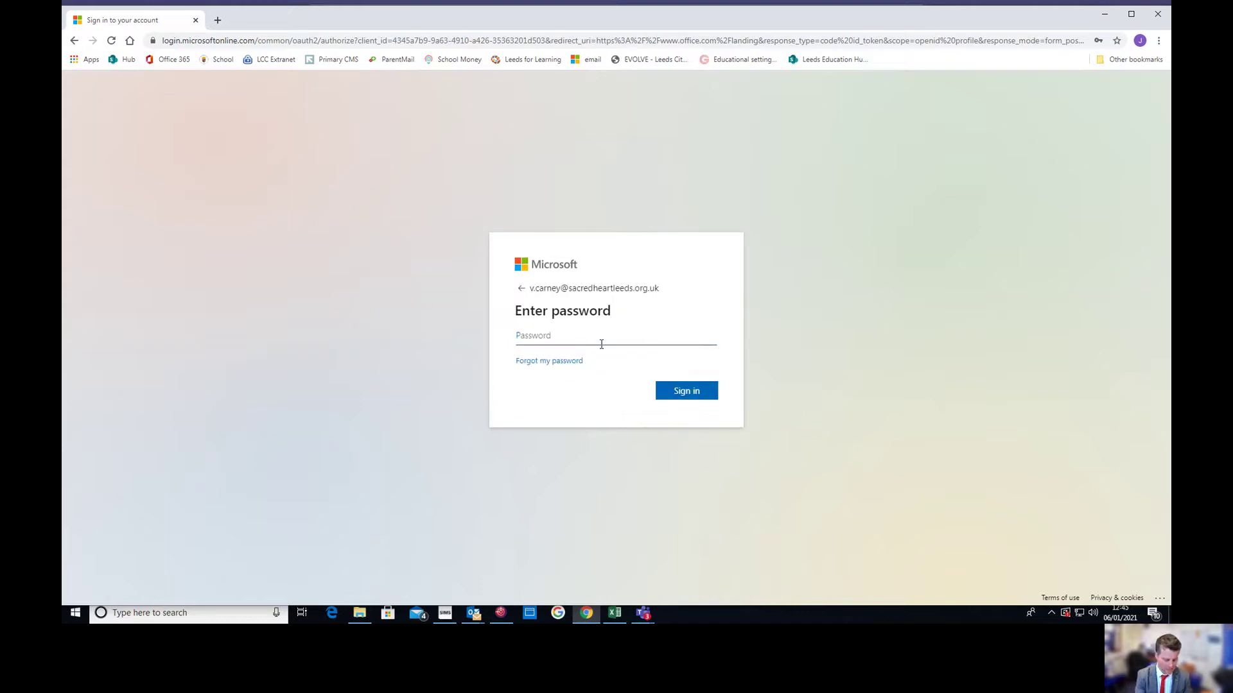
pyautogui.write('••')
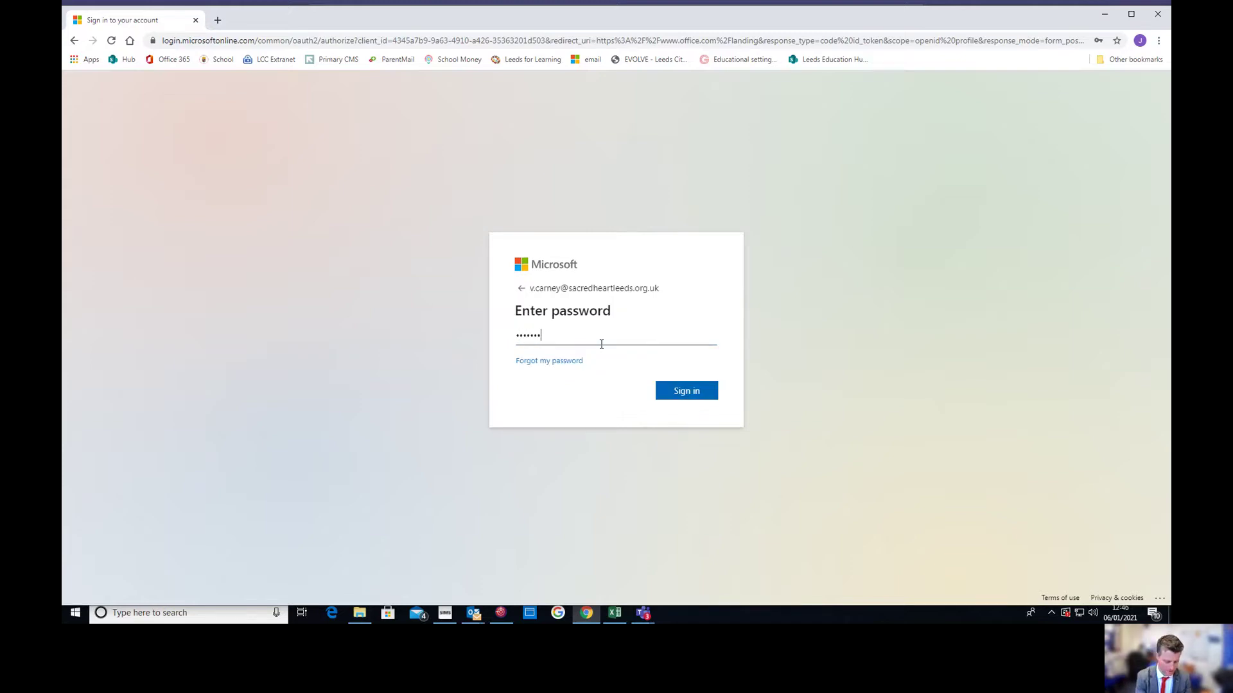
pyautogui.click(685, 390)
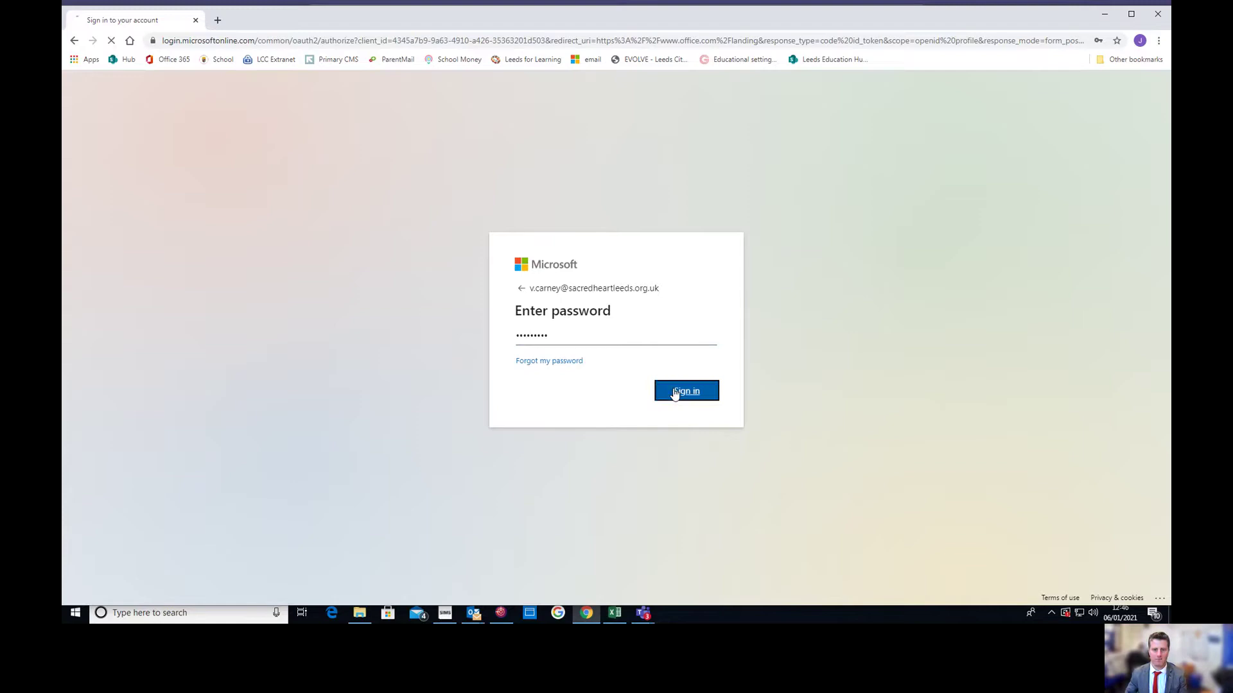
# Answer No to 'Stay signed in?' and wait for the Office home page.
pyautogui.click(620, 396)
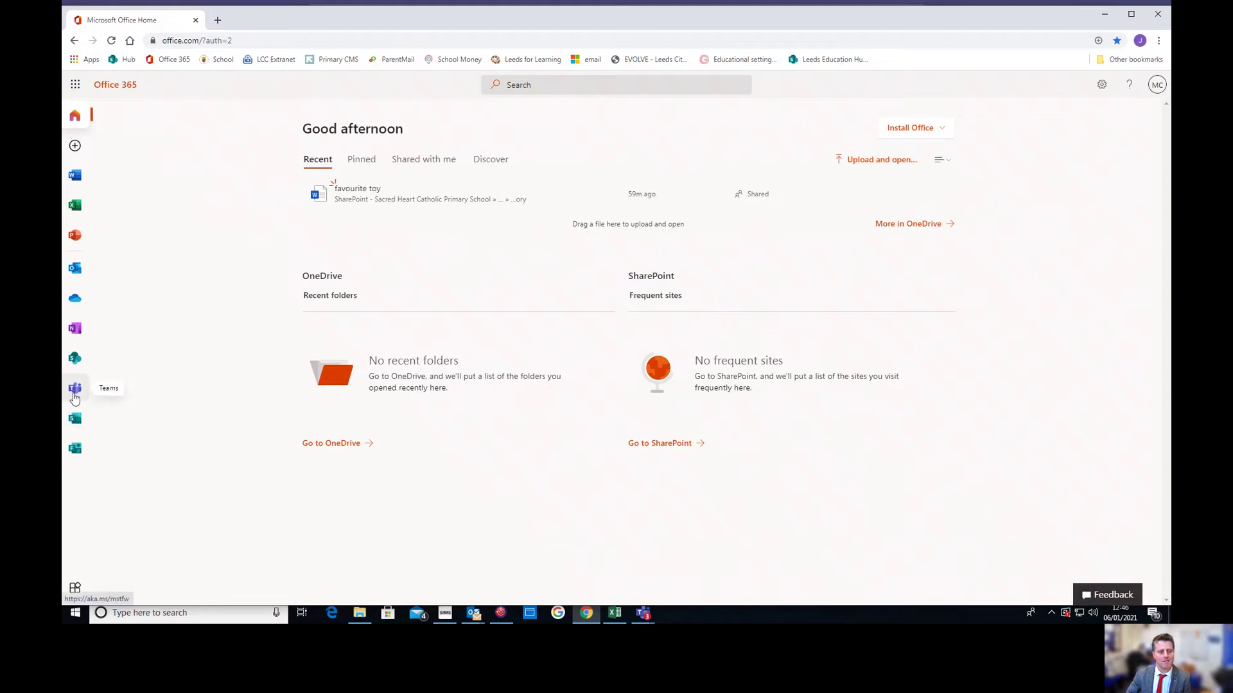
# Launch Teams from the Office app bar and use the web app instead of the download.
pyautogui.click(76, 388)
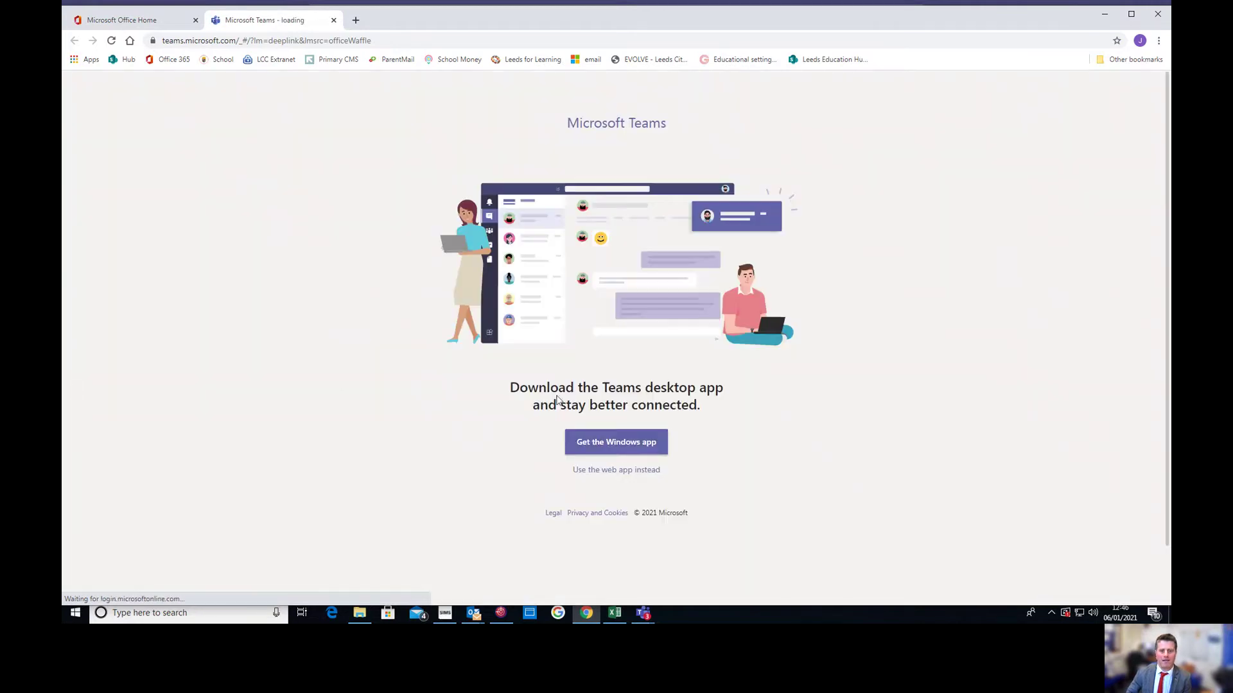
pyautogui.click(629, 471)
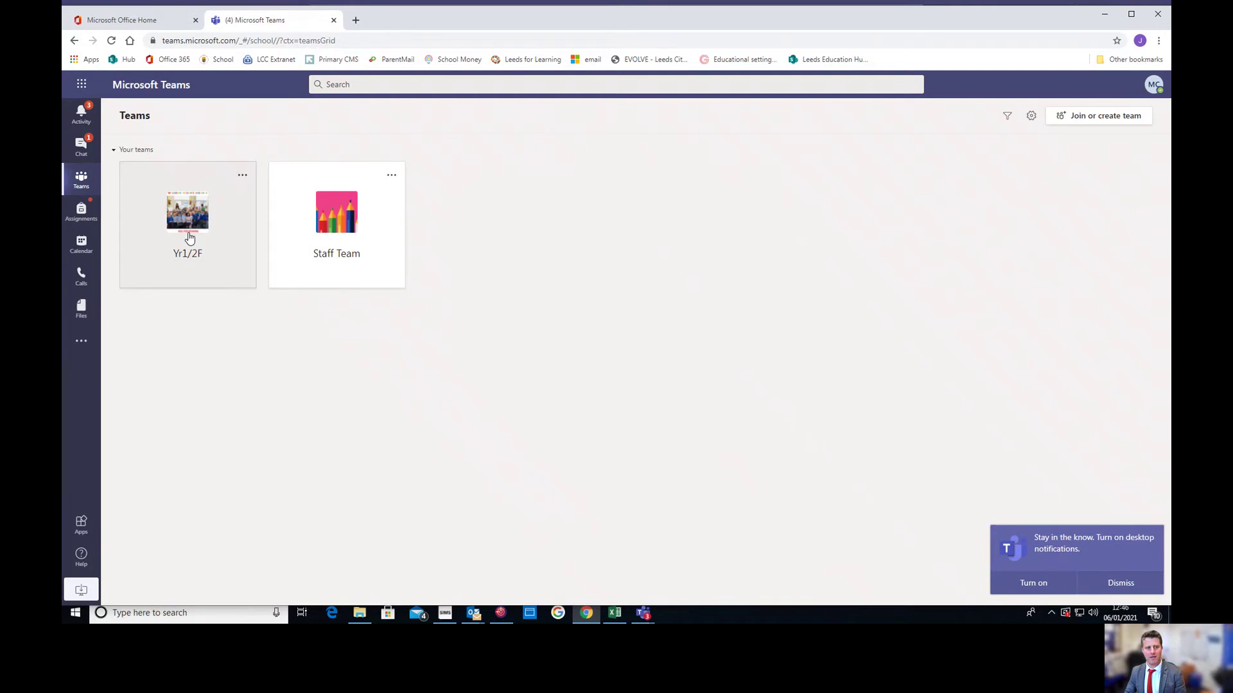
# Open the Yr1/2F team card to view its General channel posts.
pyautogui.click(190, 238)
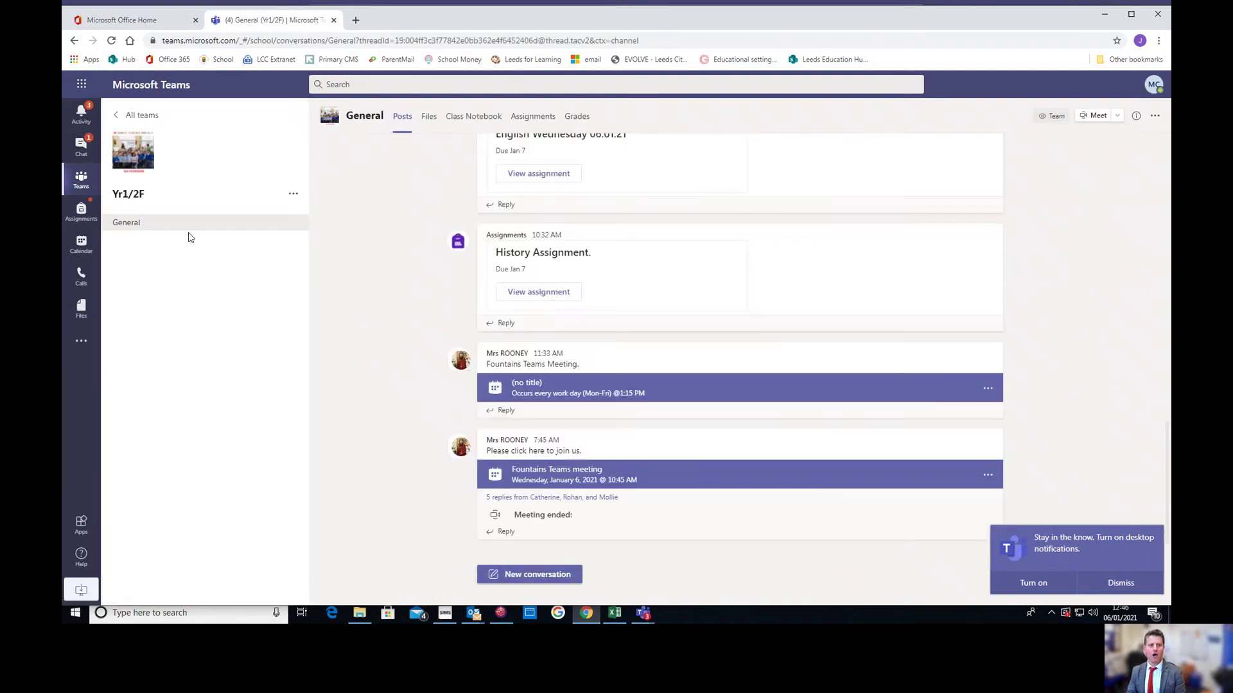